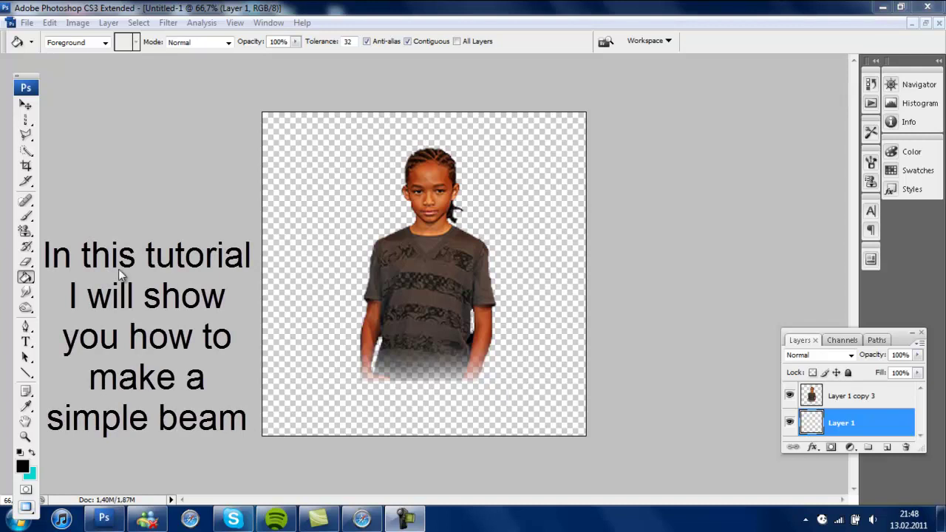
- Fill Layer 1 black, nudge the boy's layer down, and add an empty Layer 2
click(303, 290)
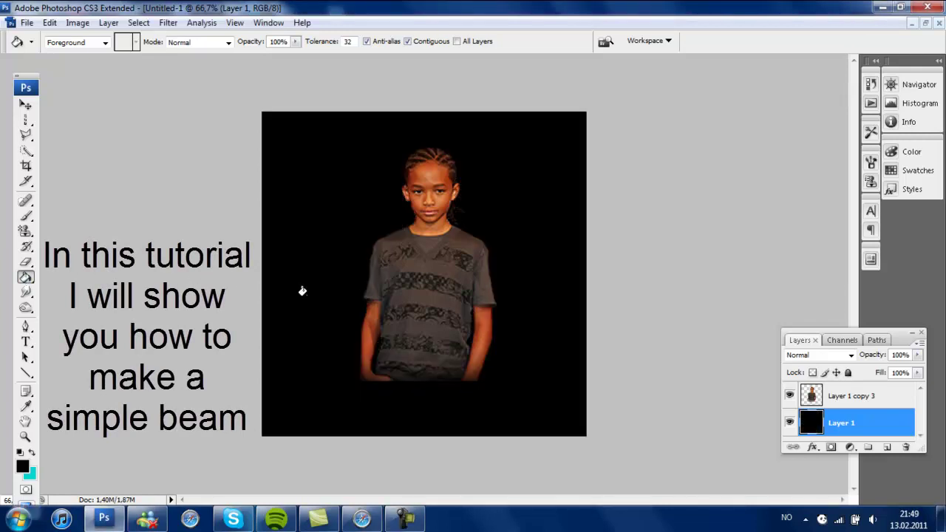
click(25, 105)
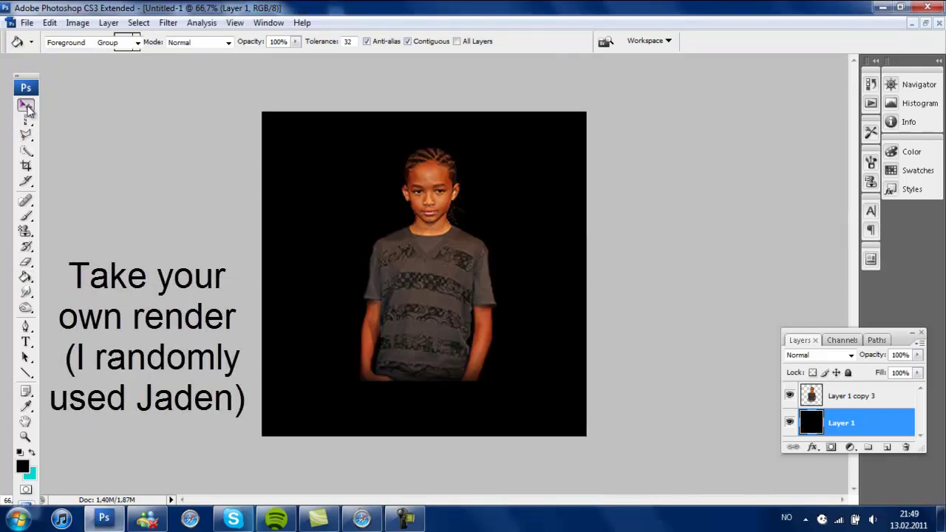
click(831, 399)
drag(503, 292, 500, 307)
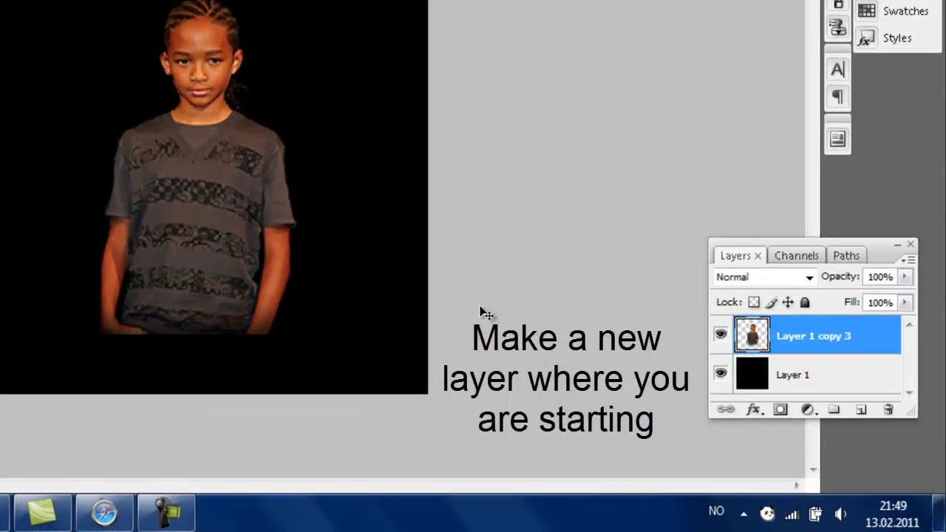
click(861, 409)
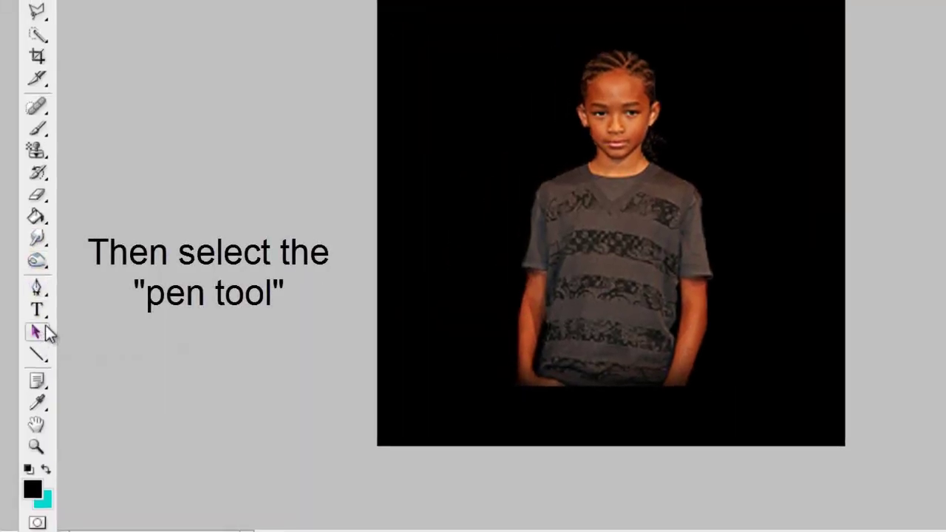
- Draw a three-anchor S-curve pen path from above the boy's head to his lower left
click(37, 286)
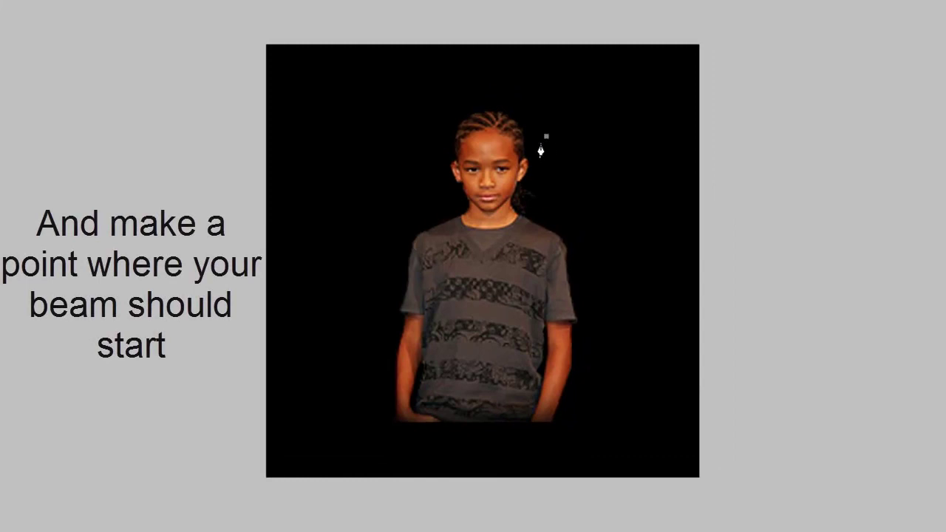
mouse_move(378, 242)
mouse_down()
mouse_move(479, 281)
mouse_move(496, 269)
mouse_up()
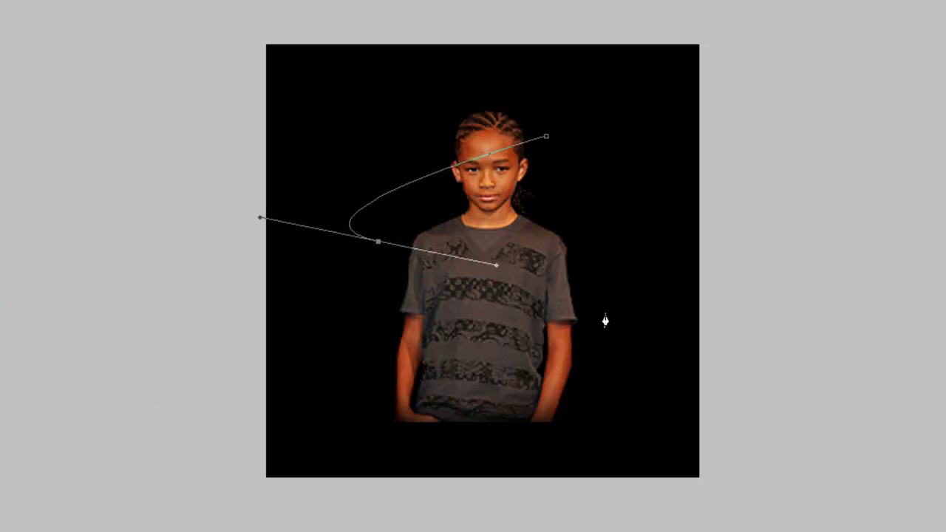
mouse_move(594, 329)
mouse_down()
mouse_move(492, 360)
mouse_move(478, 377)
mouse_up()
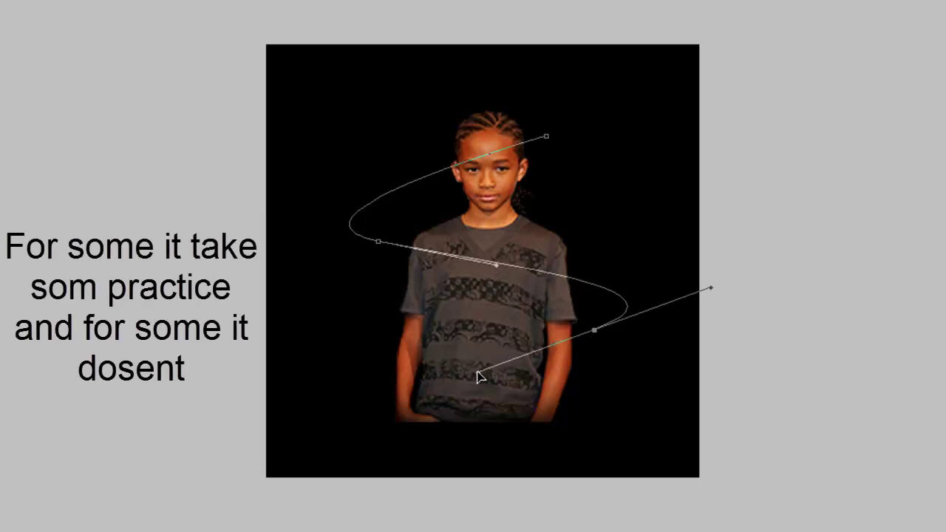
click(378, 396)
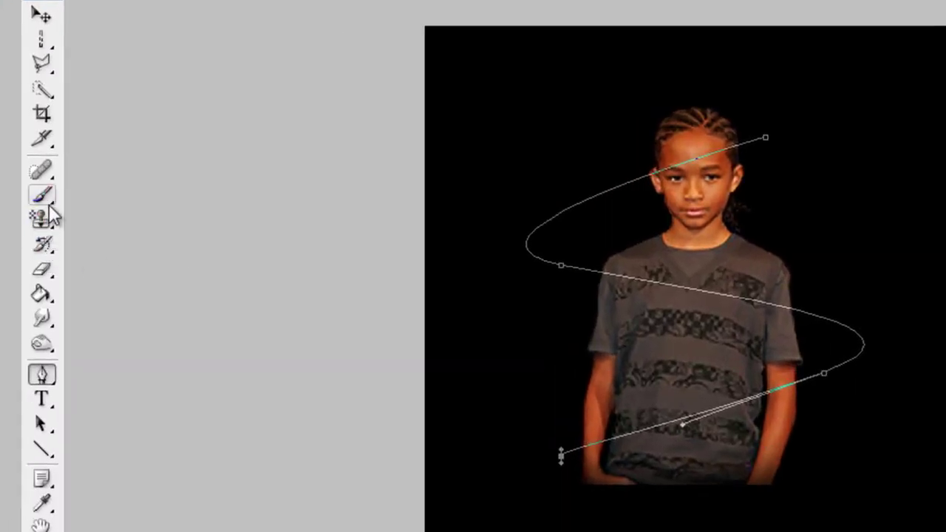
- Choose the 9 px hard round brush tip for stroking the path
click(46, 193)
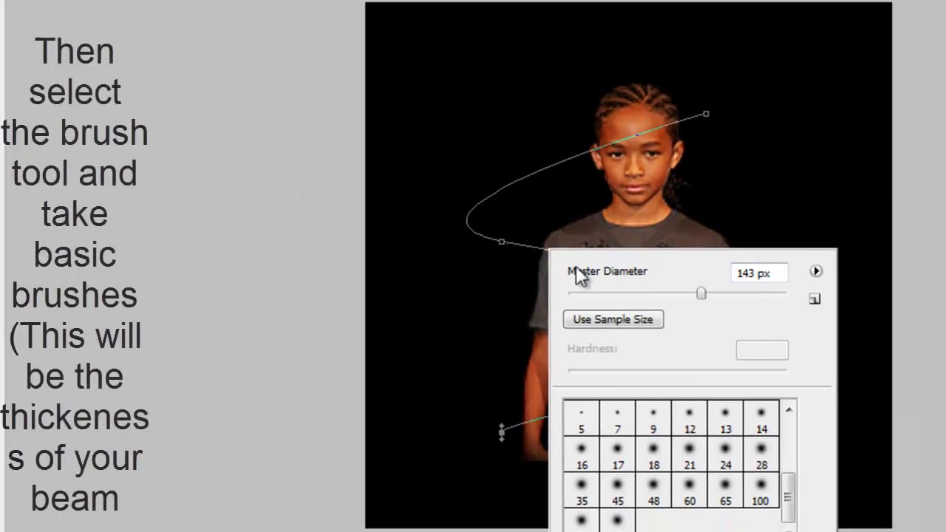
scroll(553, 340, up, 2)
scroll(528, 370, up, 2)
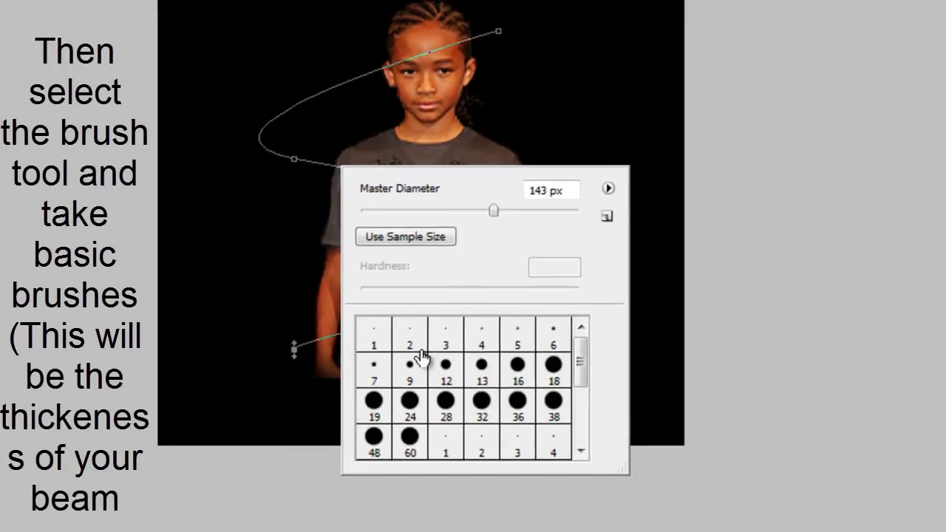
click(419, 362)
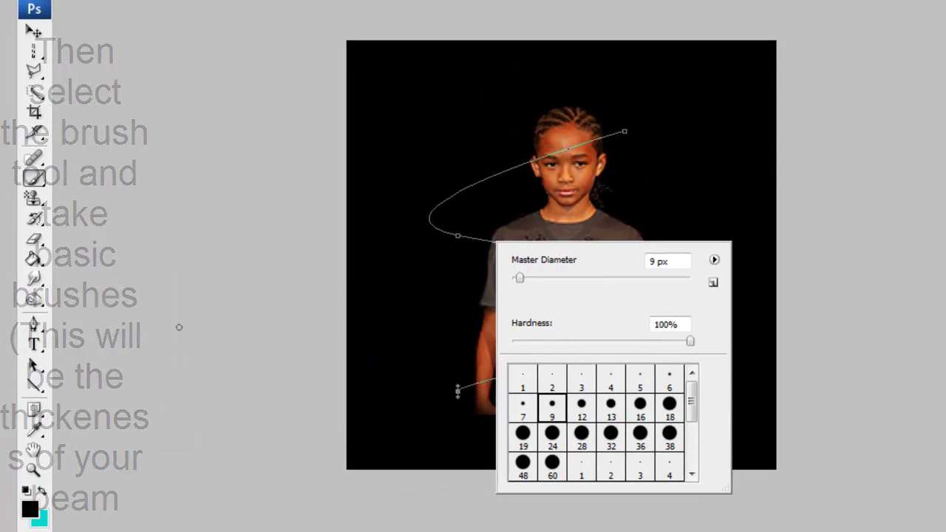
click(29, 323)
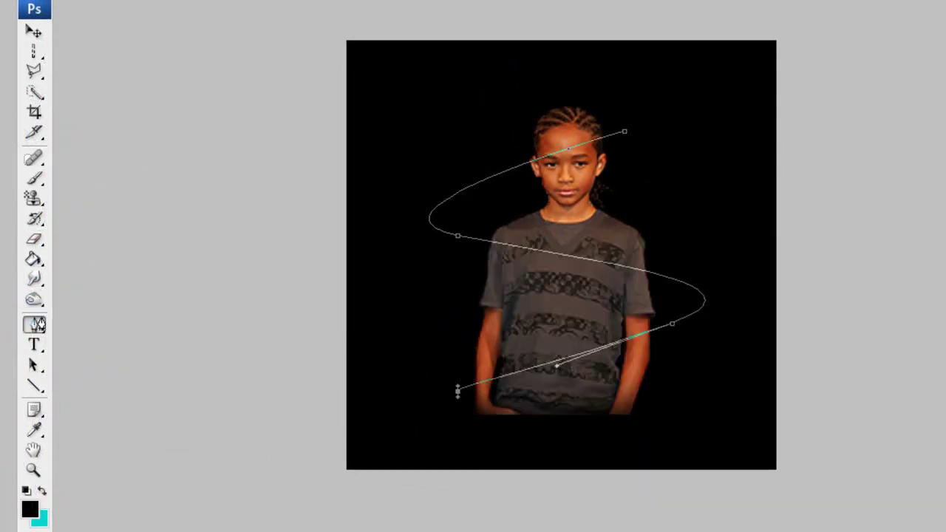
- Stroke the S-curve path onto Layer 2 with the white brush
right_click(485, 286)
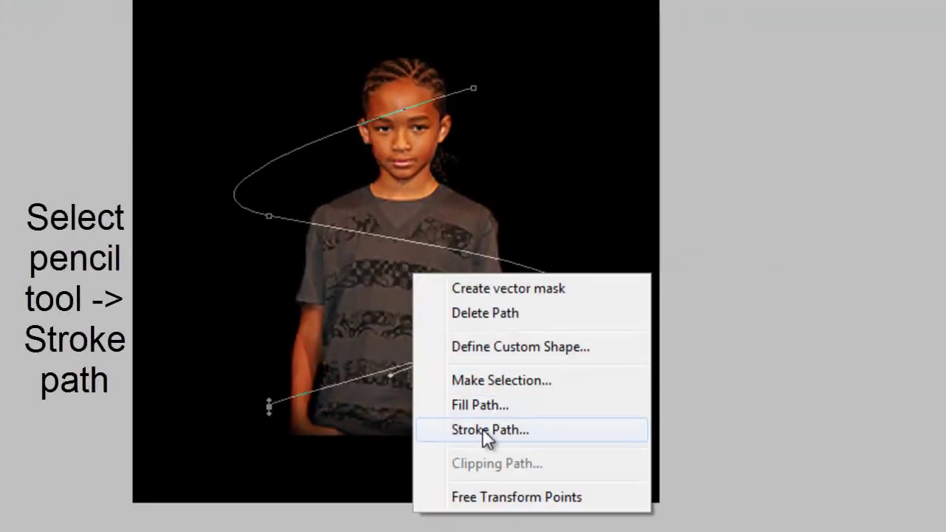
click(484, 429)
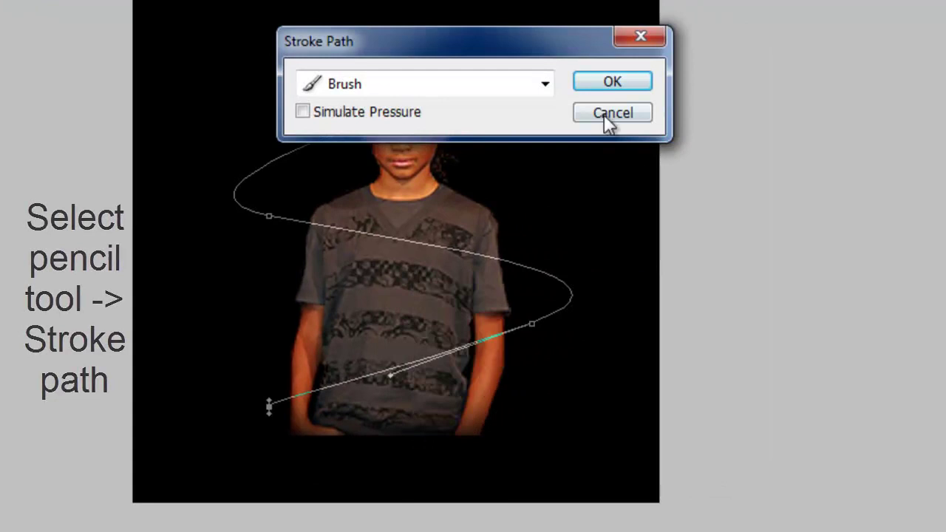
click(604, 117)
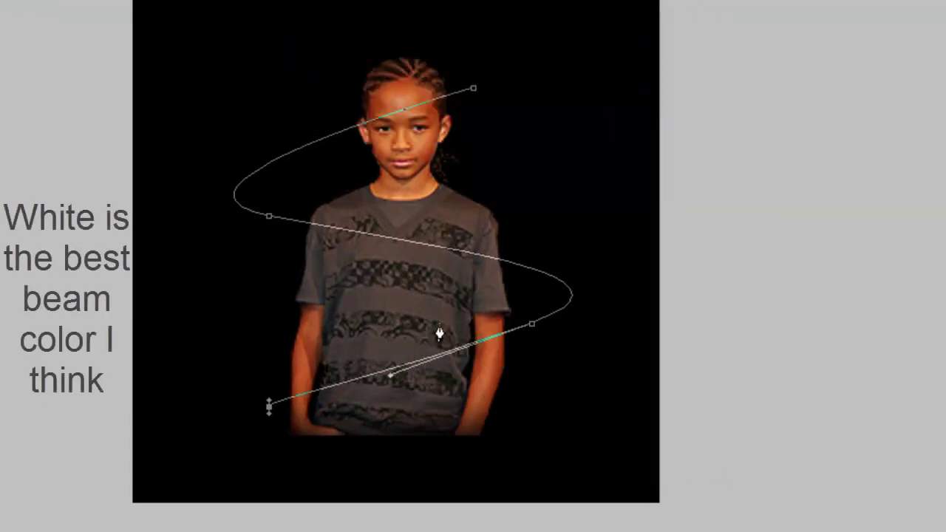
right_click(437, 315)
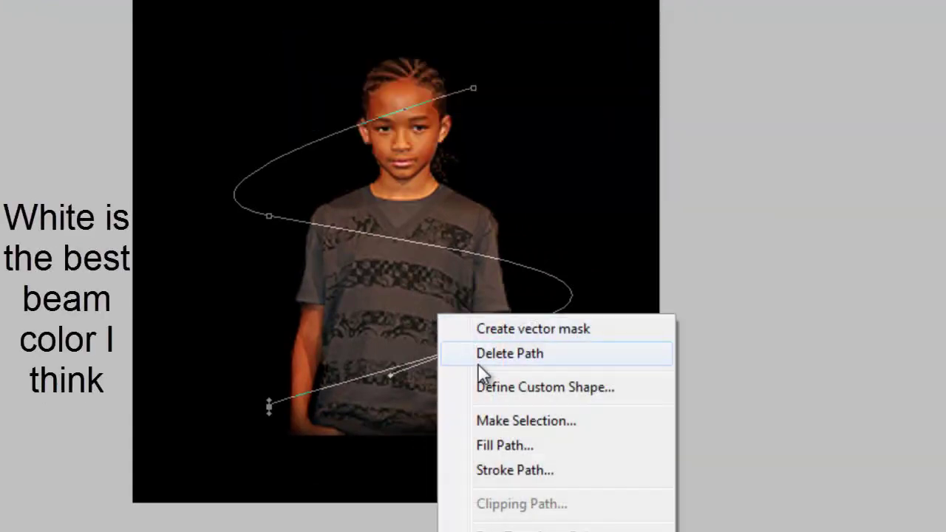
click(513, 462)
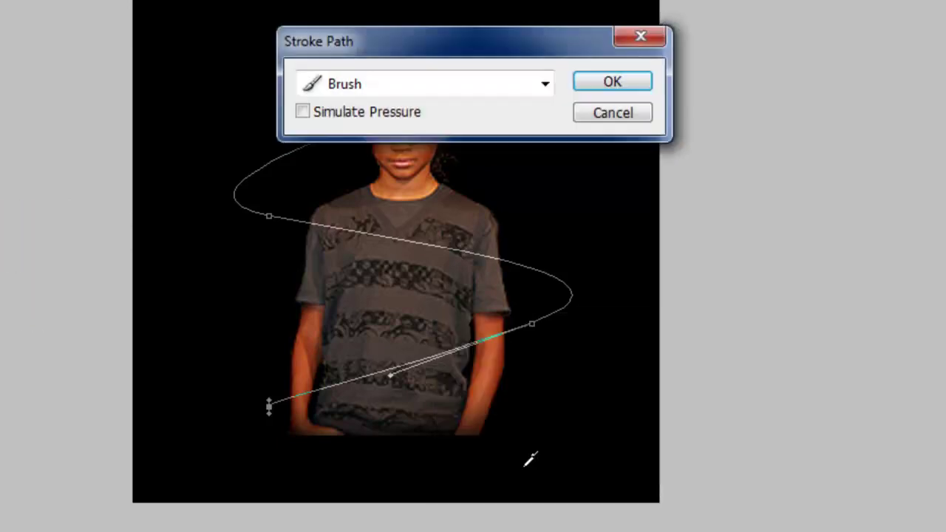
click(614, 84)
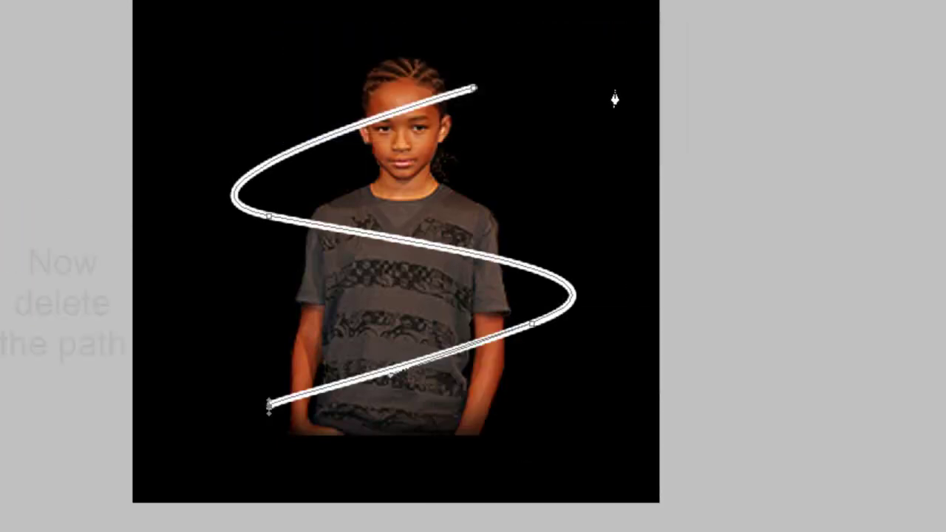
- Delete the guiding path and shift the white S slightly to the right
right_click(419, 250)
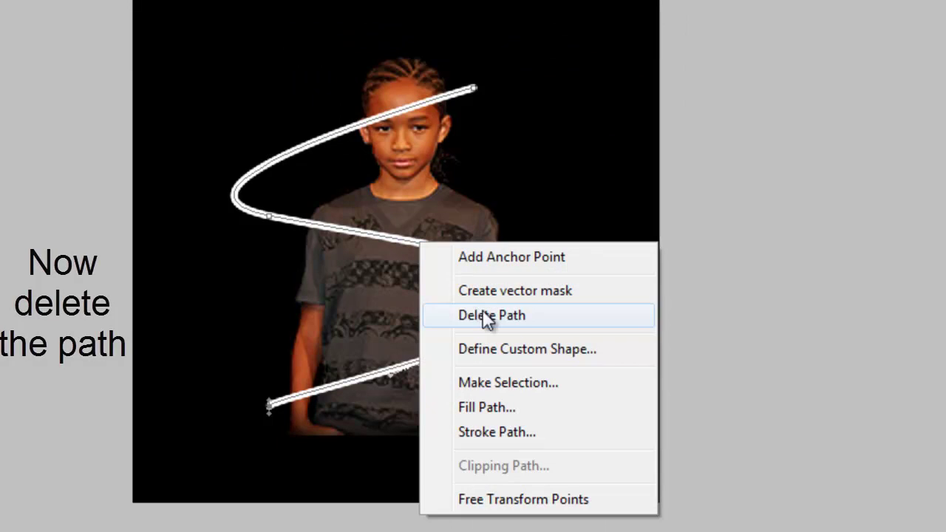
click(484, 316)
key(v)
mouse_move(345, 267)
mouse_down()
mouse_move(357, 264)
mouse_move(347, 267)
mouse_up()
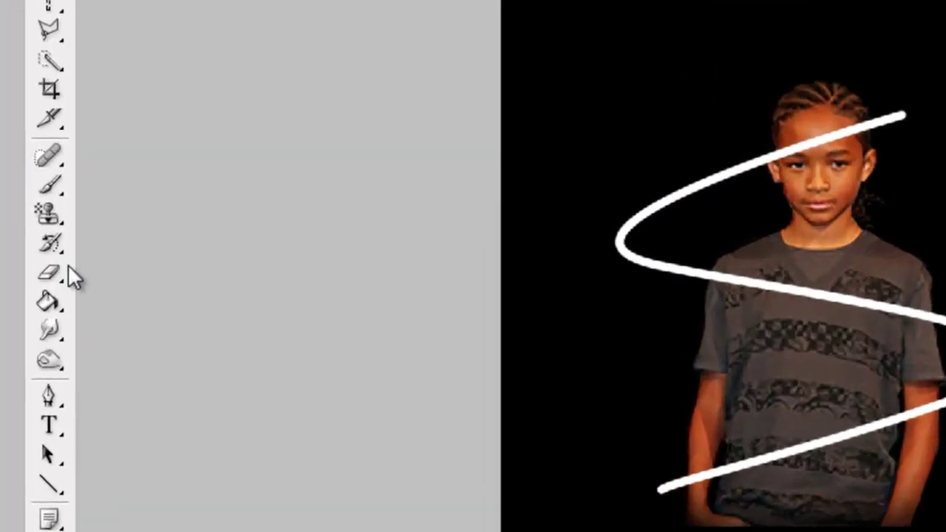
- Set a 12 px hard eraser tip and zoom in on the boy's head
click(26, 262)
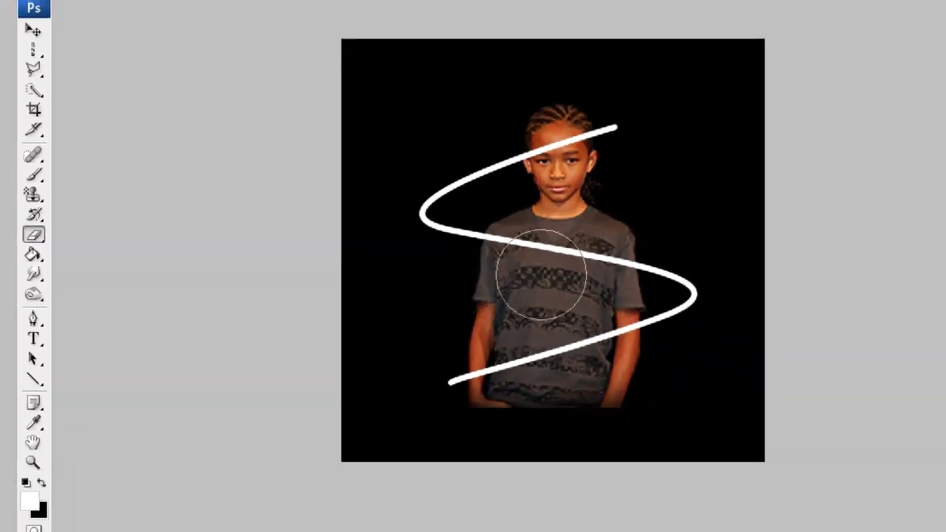
right_click(564, 270)
click(643, 421)
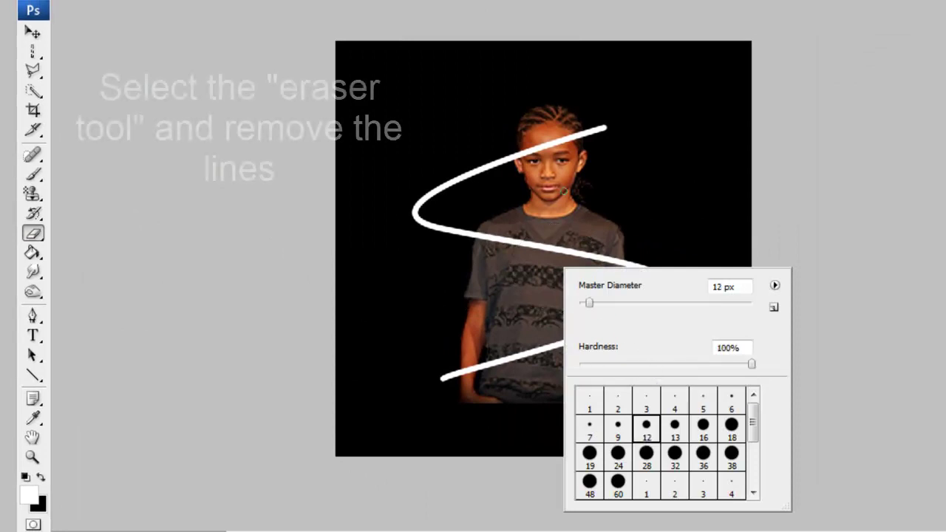
click(32, 458)
click(566, 133)
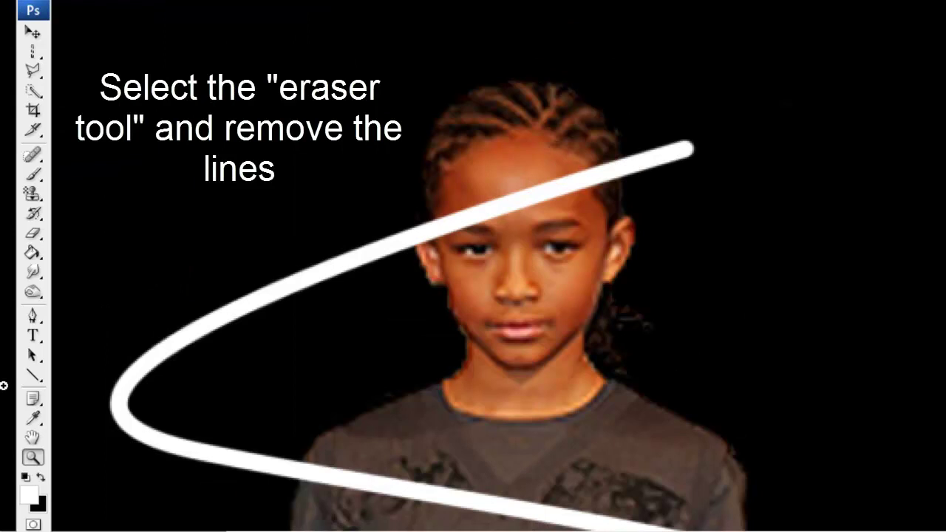
- Erase the white line across the boy's face, forehead and both arms
click(32, 234)
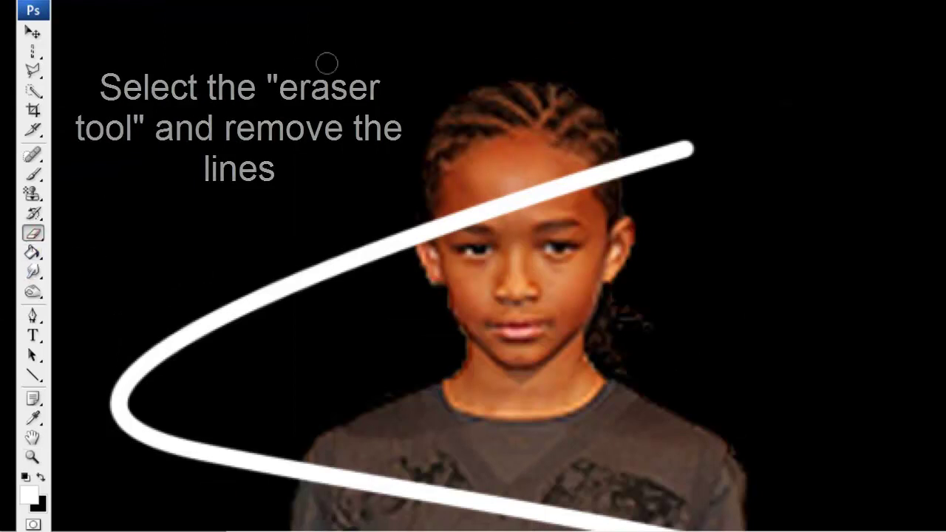
drag(549, 185, 456, 211)
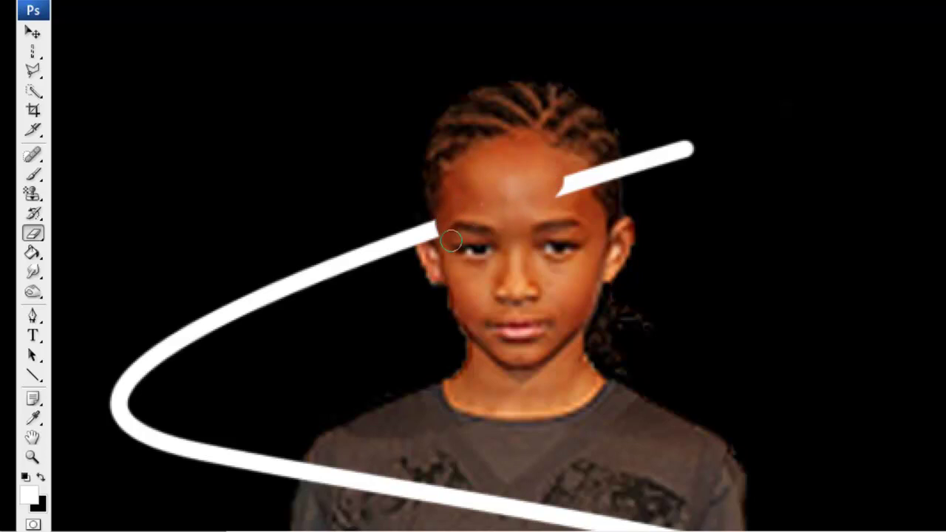
drag(607, 193, 600, 180)
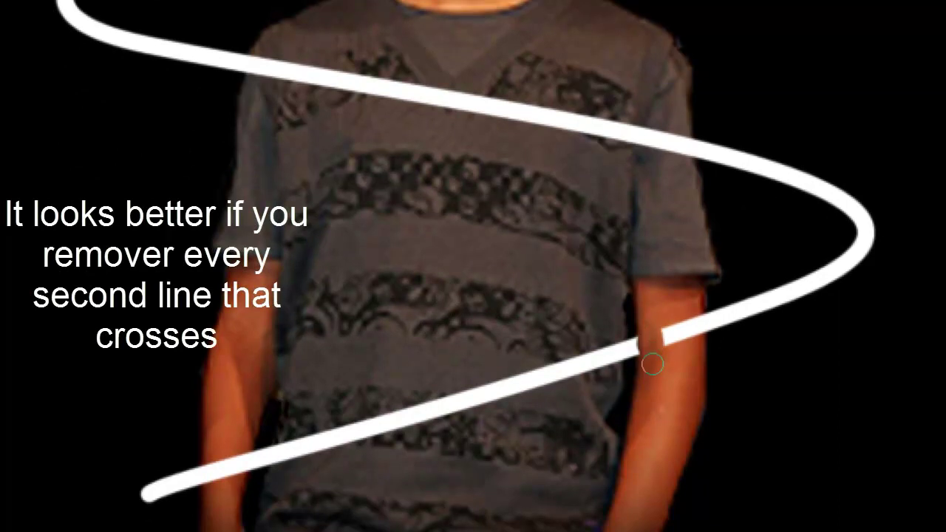
drag(668, 350, 694, 317)
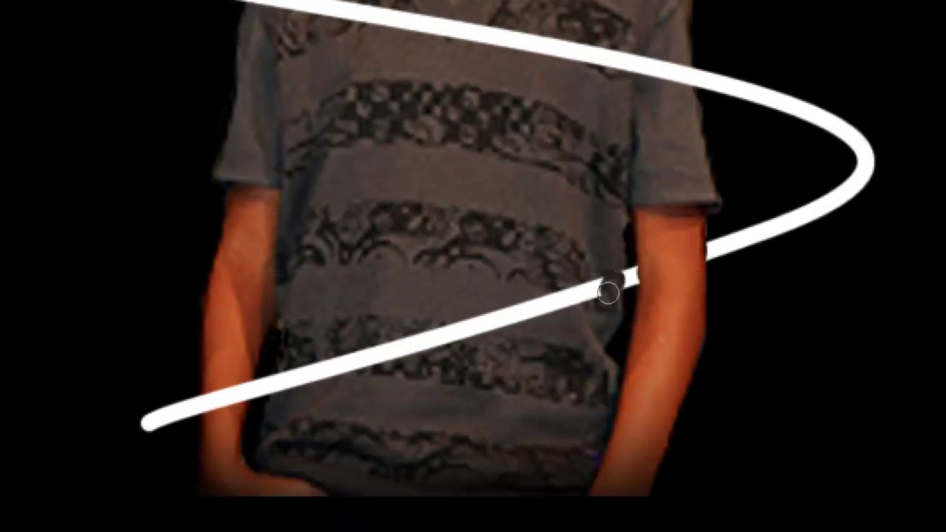
mouse_move(612, 293)
mouse_down()
mouse_move(564, 277)
mouse_move(360, 362)
mouse_move(338, 348)
mouse_move(319, 393)
mouse_move(299, 377)
mouse_move(289, 387)
mouse_up()
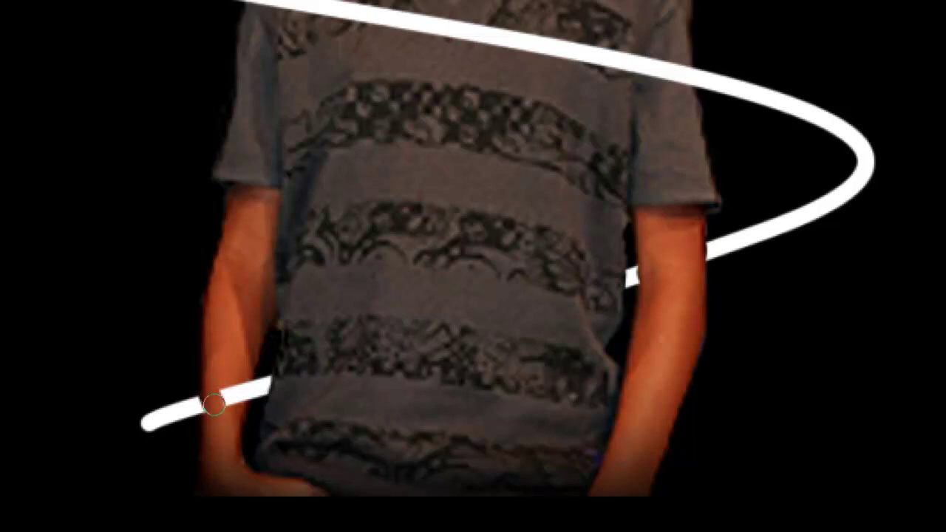
drag(226, 383, 228, 406)
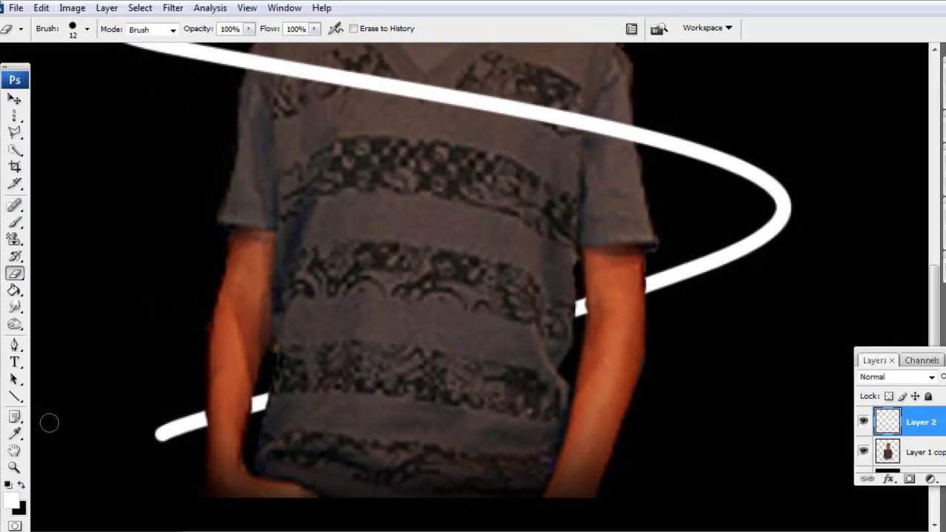
- Zoom out to the whole image and open Blending Options for Layer 2
click(19, 468)
right_click(301, 408)
click(364, 428)
right_click(438, 393)
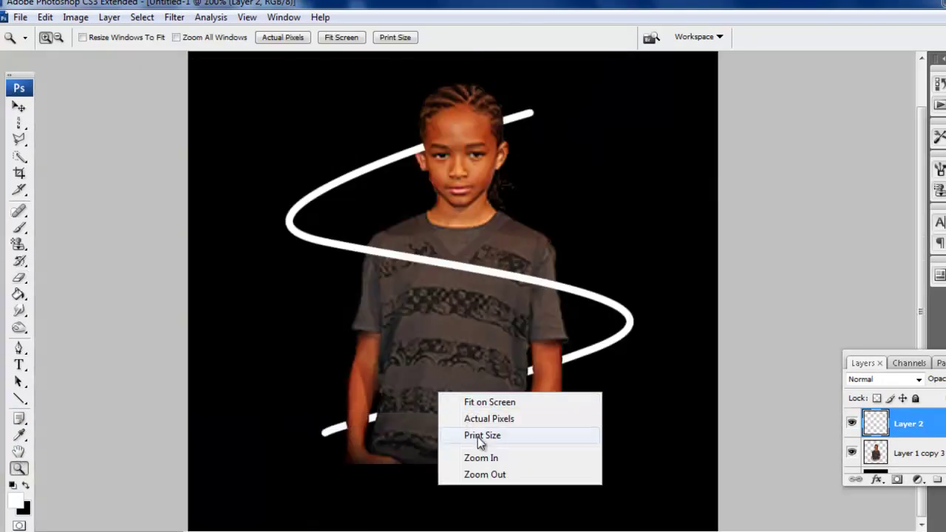
click(493, 475)
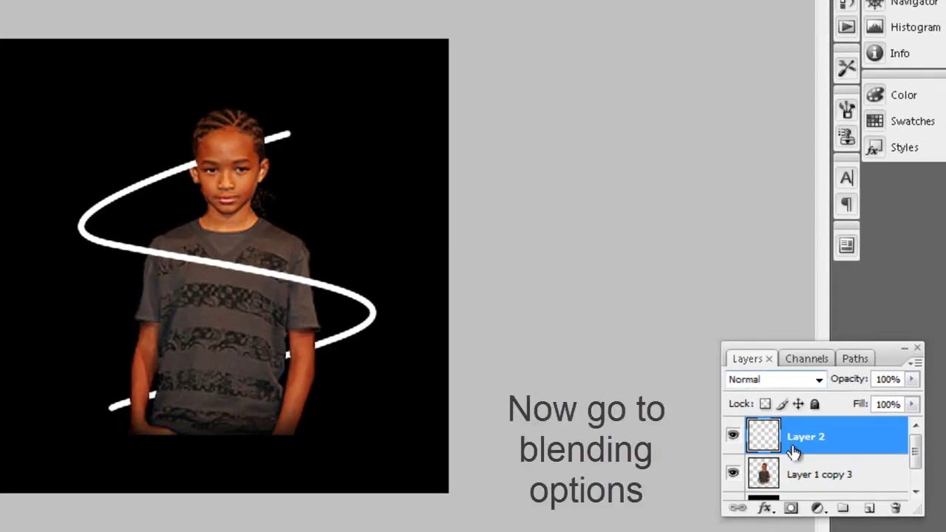
right_click(839, 448)
click(852, 24)
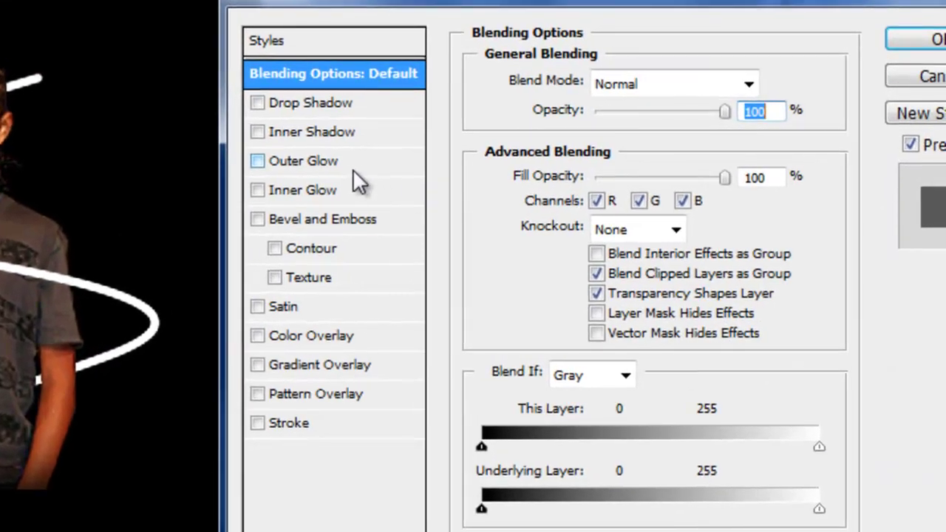
- Add a bright teal Outer Glow to Layer 2 with 17% spread and 18 px size
click(330, 161)
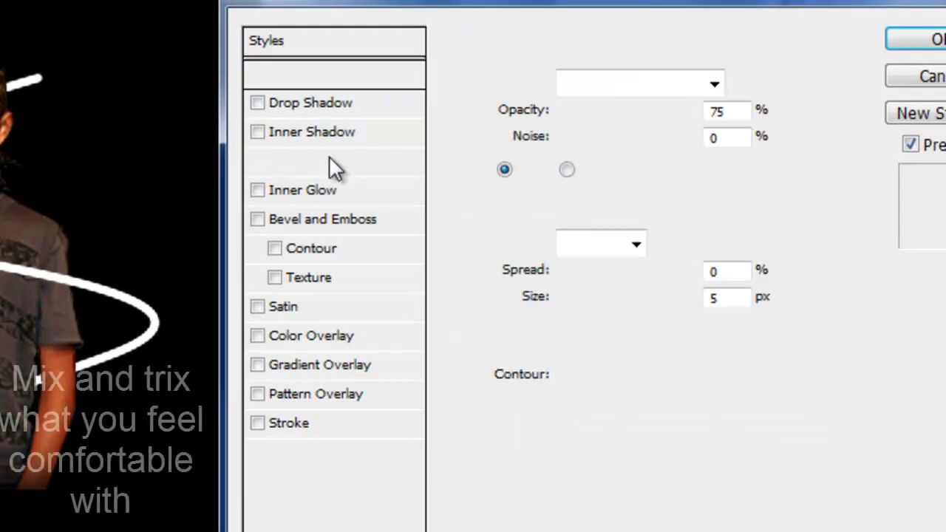
click(531, 174)
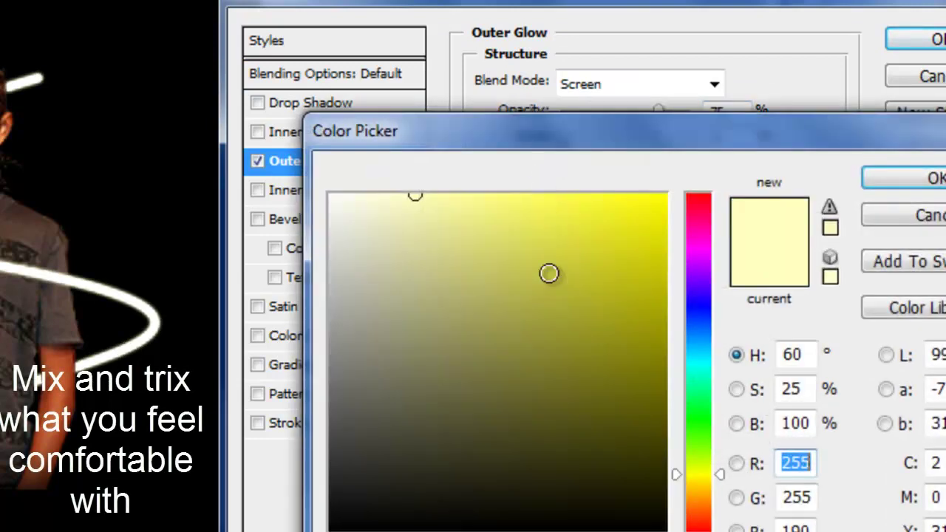
click(705, 373)
drag(640, 307, 639, 226)
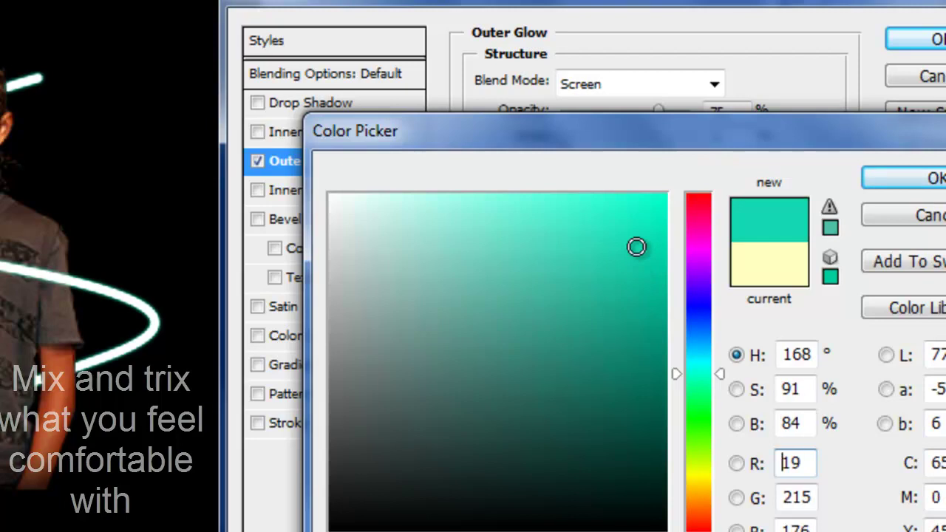
click(661, 201)
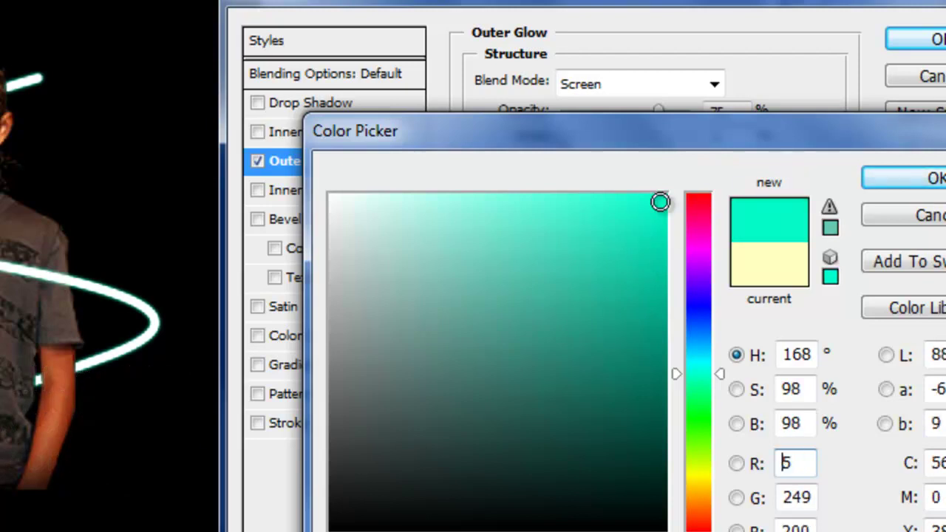
click(664, 217)
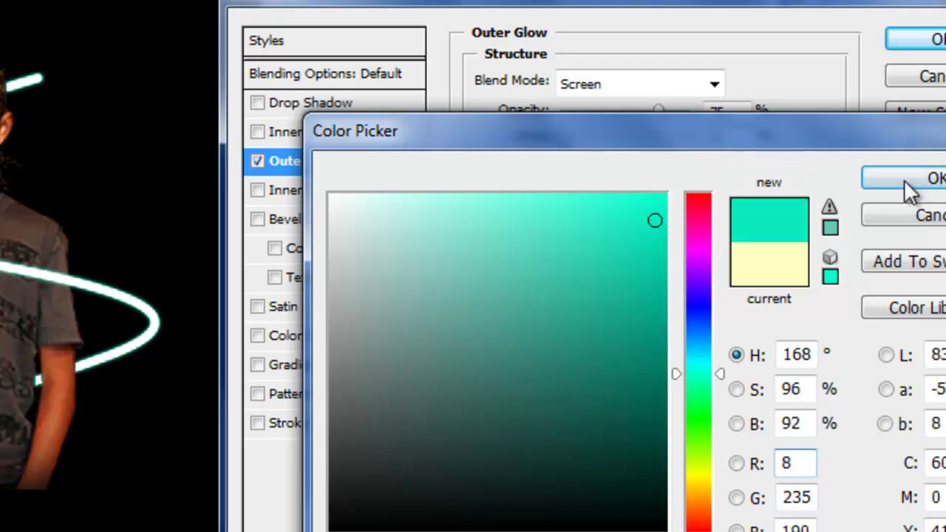
click(908, 187)
mouse_move(563, 265)
mouse_down()
mouse_move(583, 264)
mouse_move(580, 283)
mouse_up()
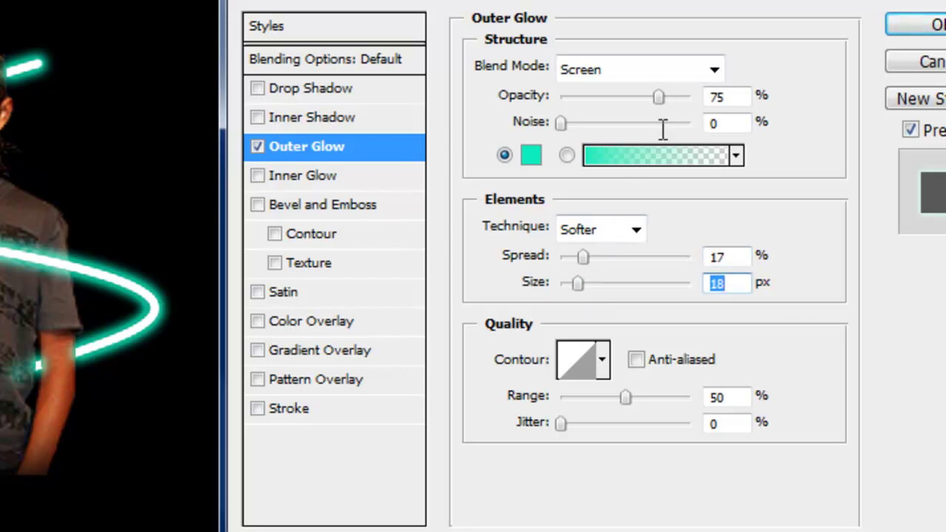
click(903, 28)
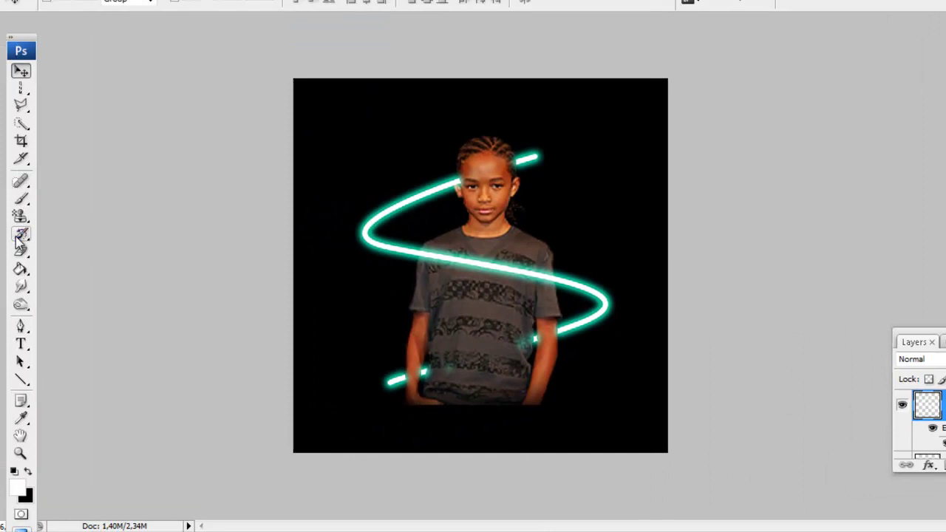
- Zoom in on the boy's lower shirt to inspect the glowing line
click(21, 251)
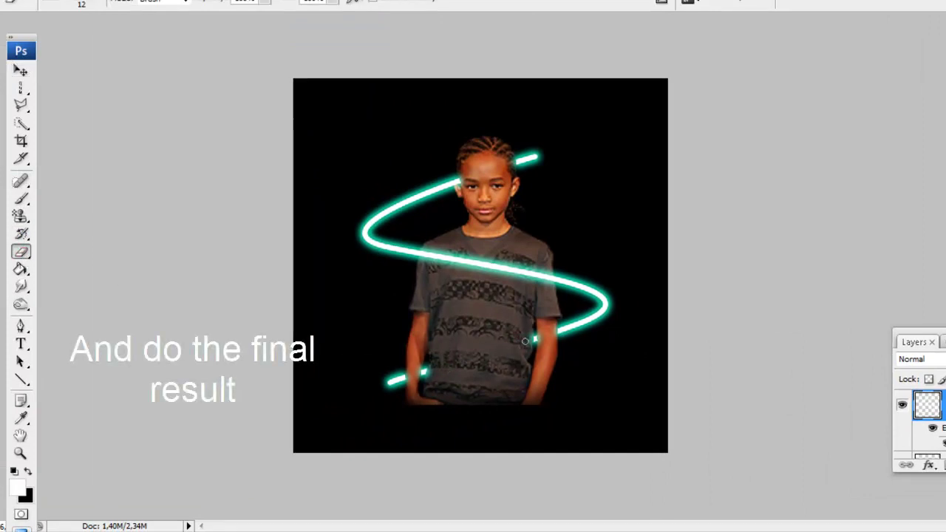
click(20, 454)
click(421, 361)
click(440, 368)
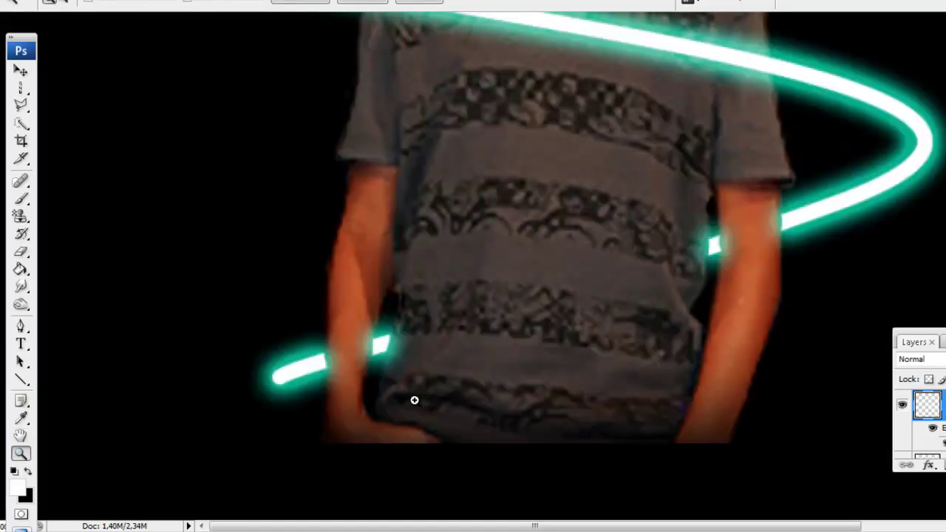
scroll(291, 362, up, 3)
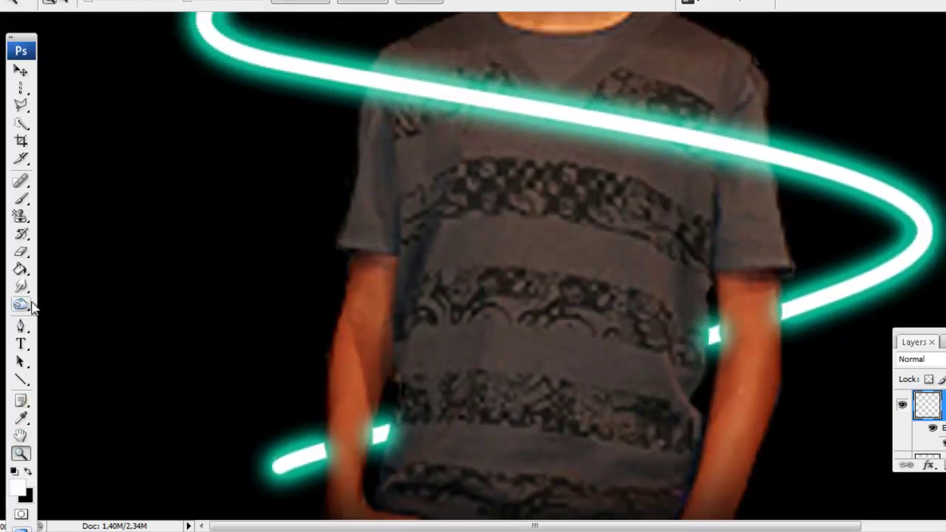
scroll(473, 291, up, 5)
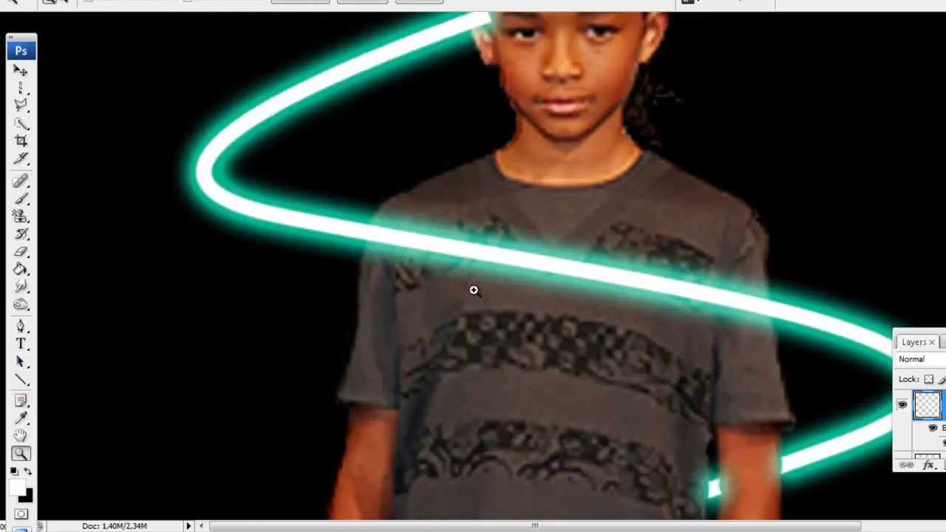
scroll(473, 291, up, 5)
click(21, 253)
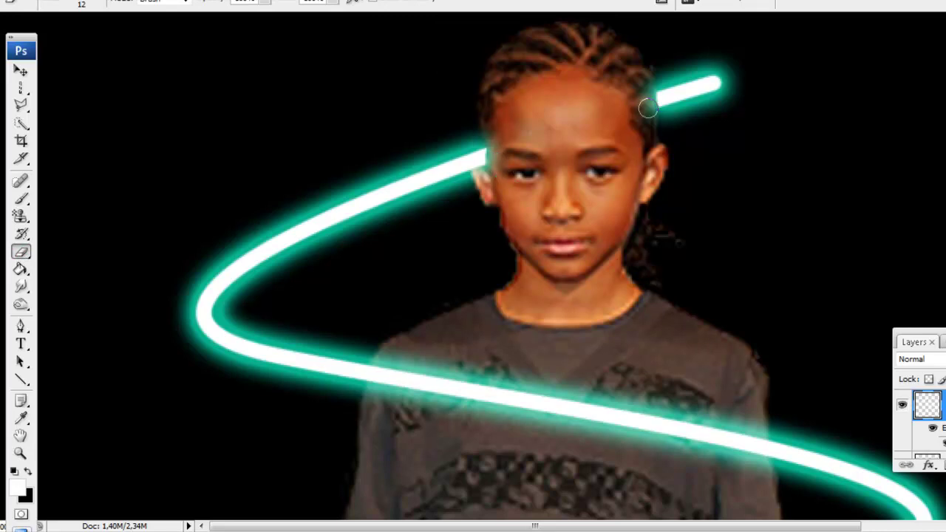
- Zoom out in stages until the whole finished image is visible
click(21, 453)
right_click(349, 364)
click(439, 460)
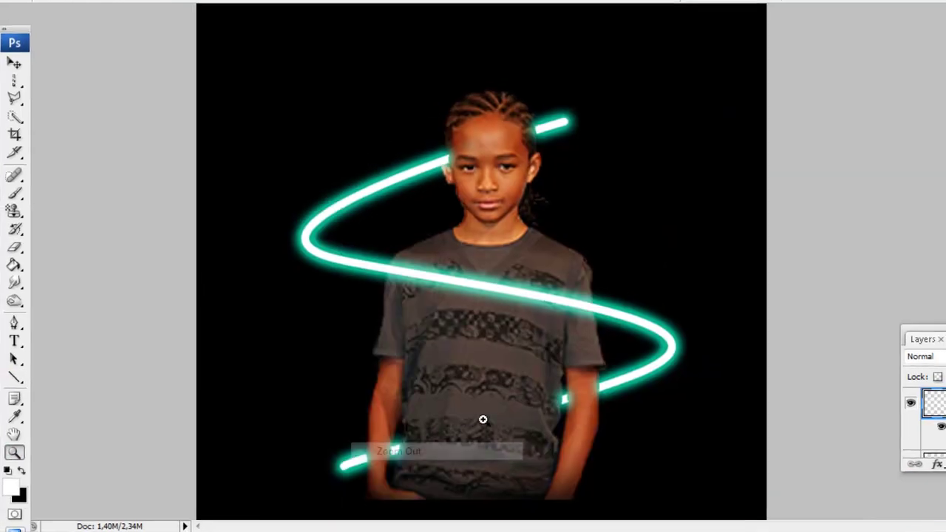
right_click(540, 371)
click(555, 401)
right_click(580, 401)
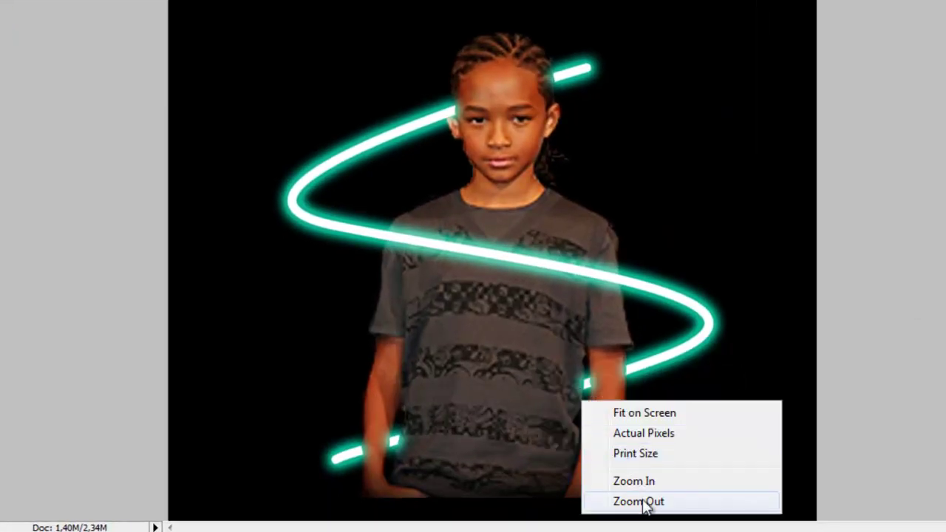
click(629, 501)
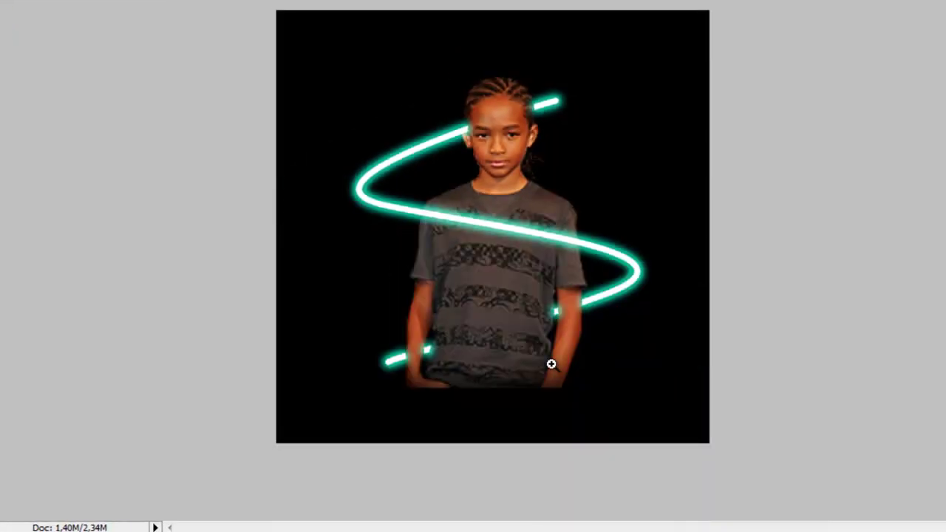